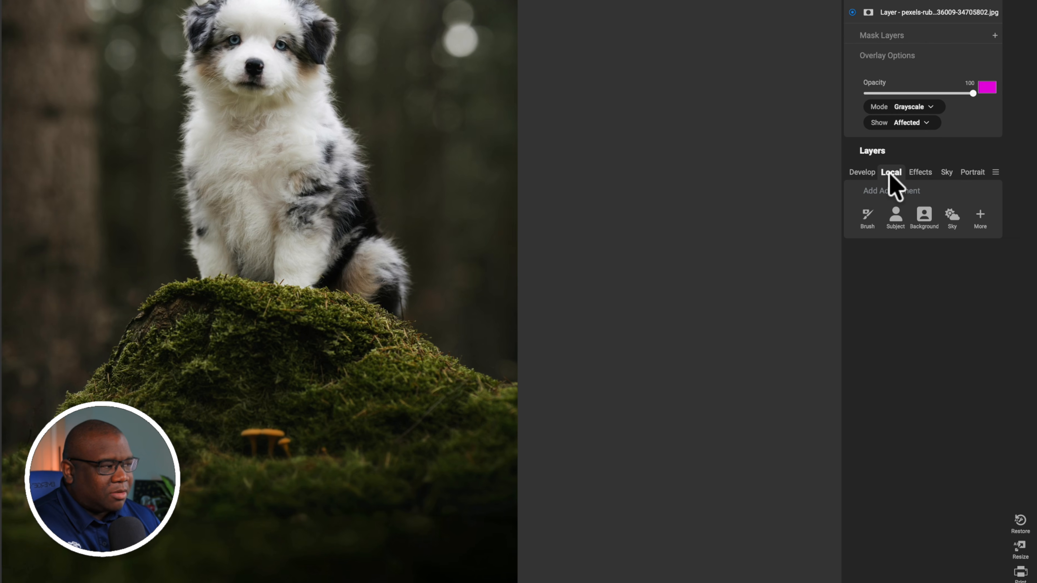
# Add a local adjustment with a Gradient mask layer in Add mode and raise its exposure slightly
pyautogui.click(982, 214)
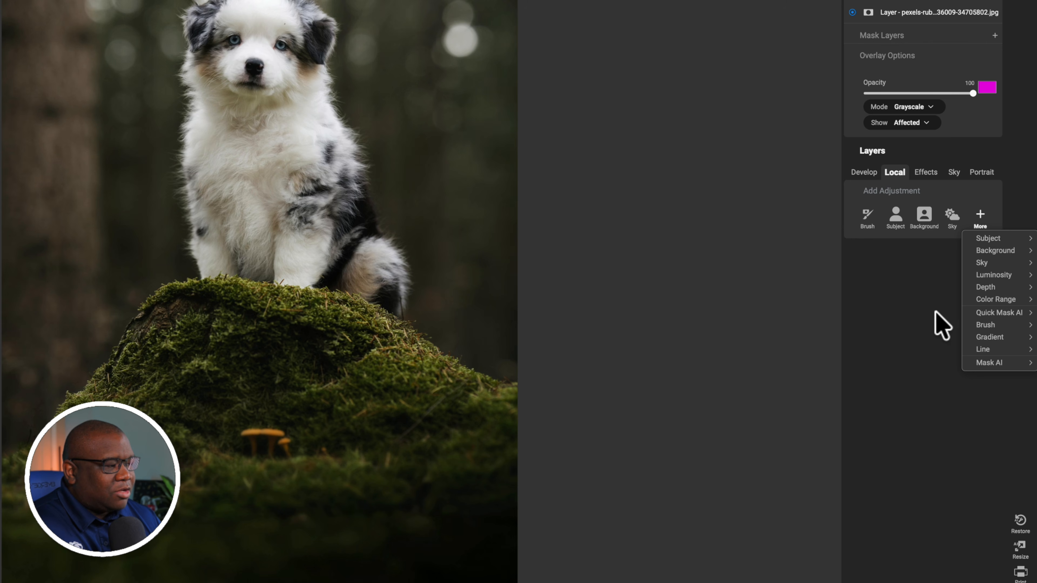
pyautogui.moveTo(985, 336)
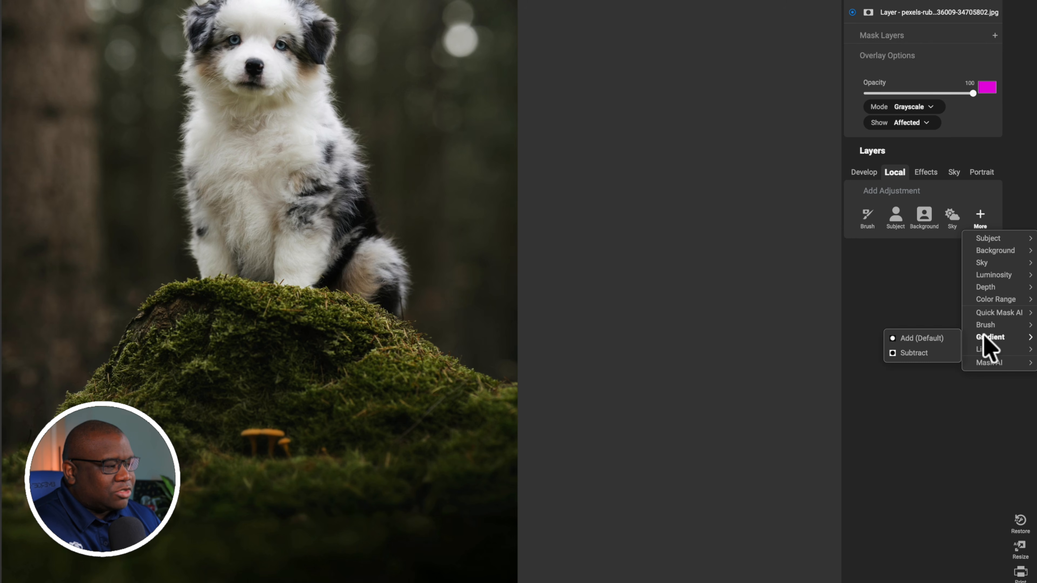
pyautogui.click(930, 340)
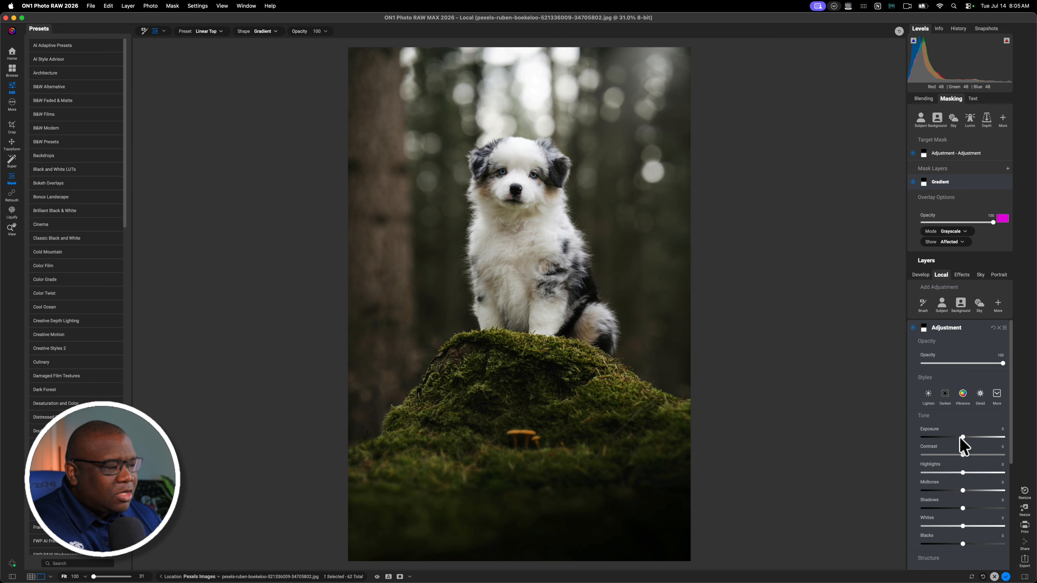
pyautogui.moveTo(963, 438); pyautogui.dragTo(974, 438)
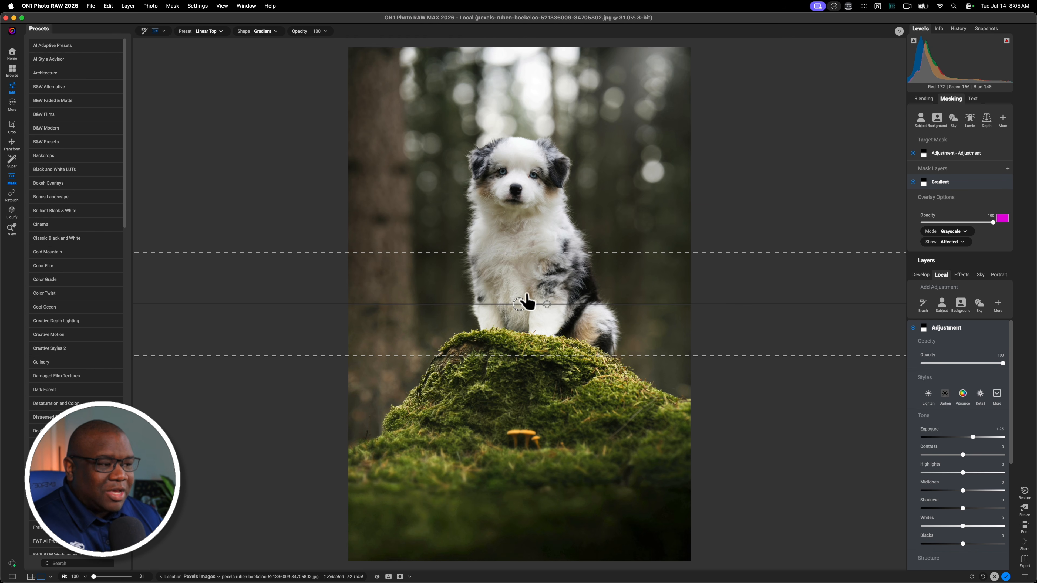
# Move the gradient's midline up to the puppy's chest and toggle the mask overlay on and off
pyautogui.moveTo(519, 304); pyautogui.dragTo(522, 260)
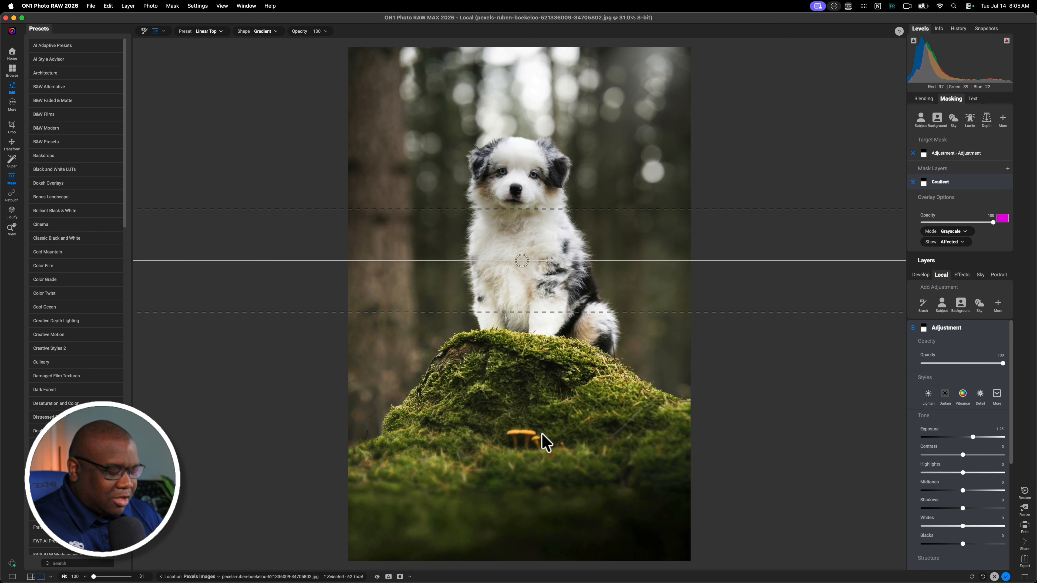
pyautogui.press('o')
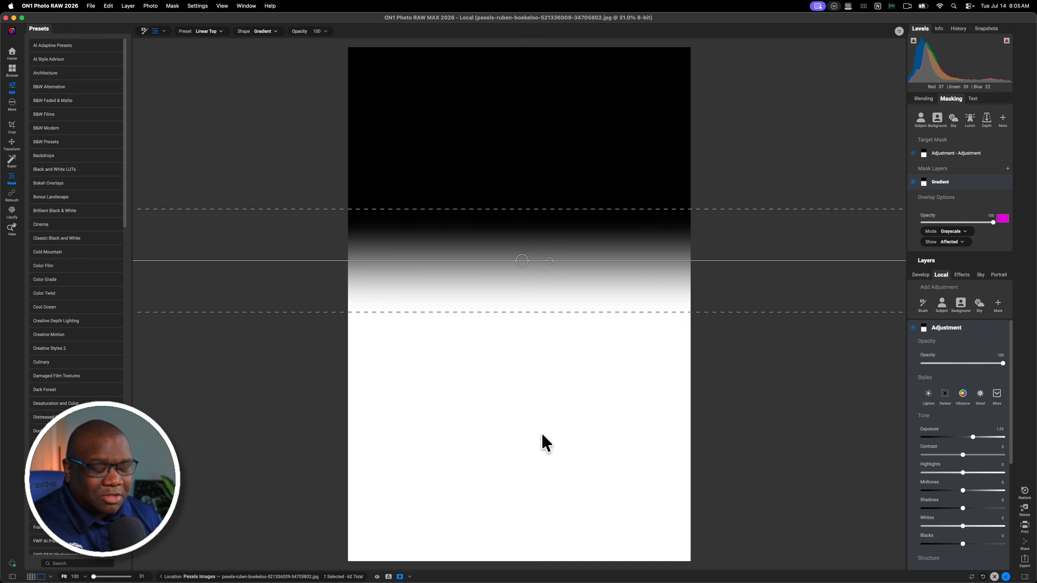
pyautogui.press('o')
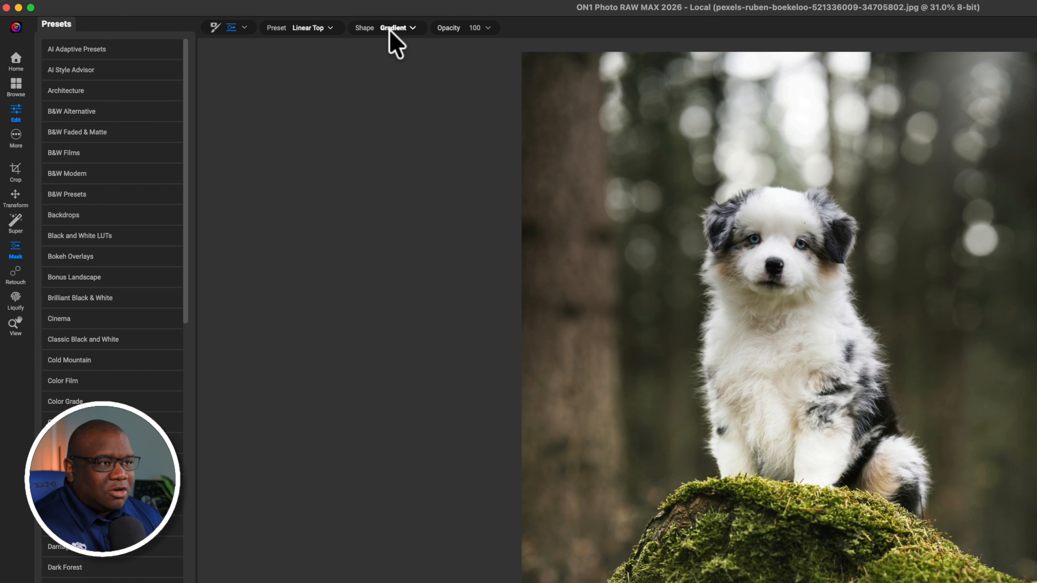
# Switch the mask shape to Center for a radial mask
pyautogui.click(410, 28)
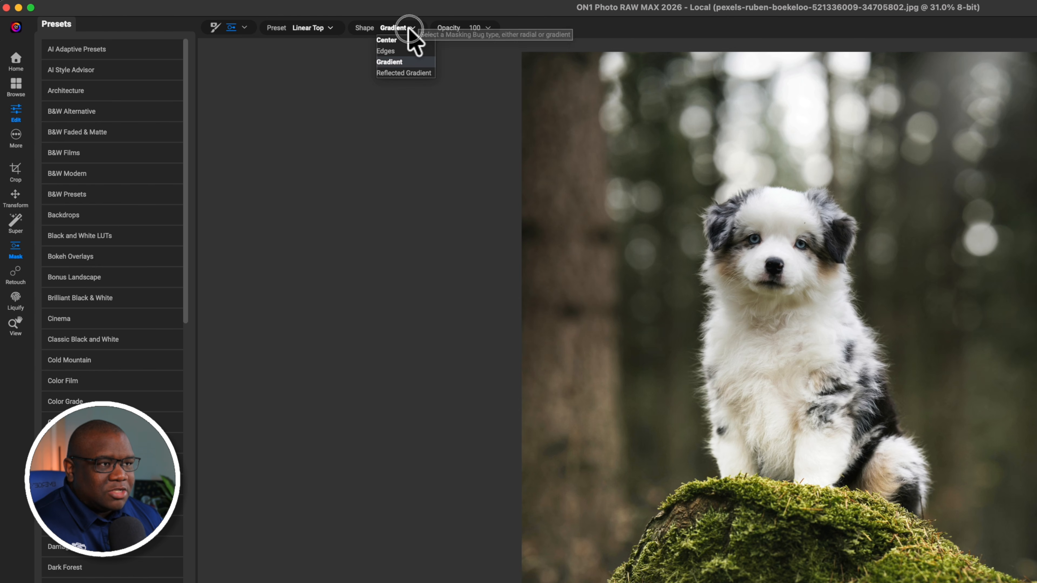
pyautogui.click(405, 40)
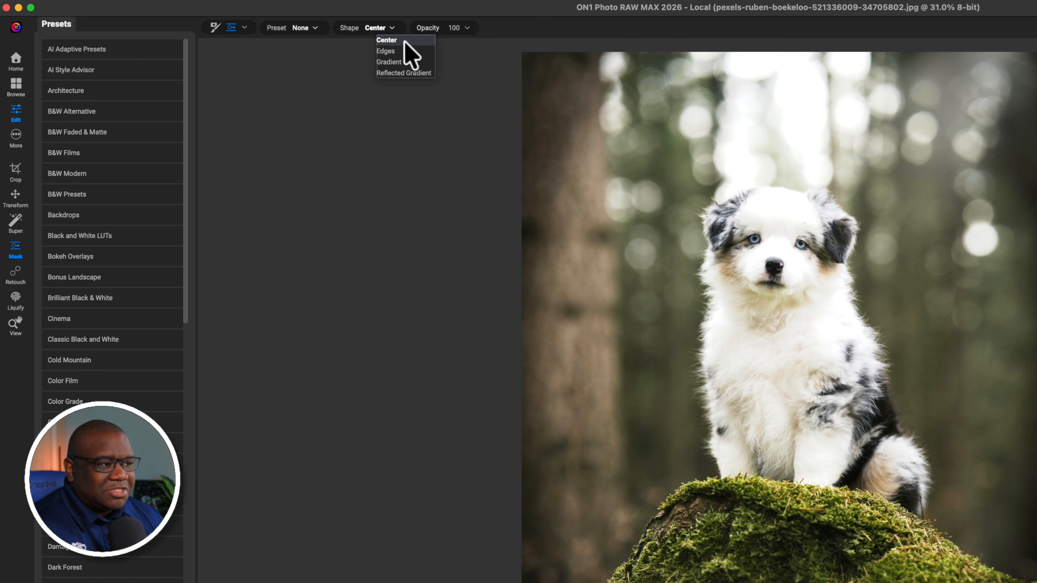
pyautogui.click(405, 41)
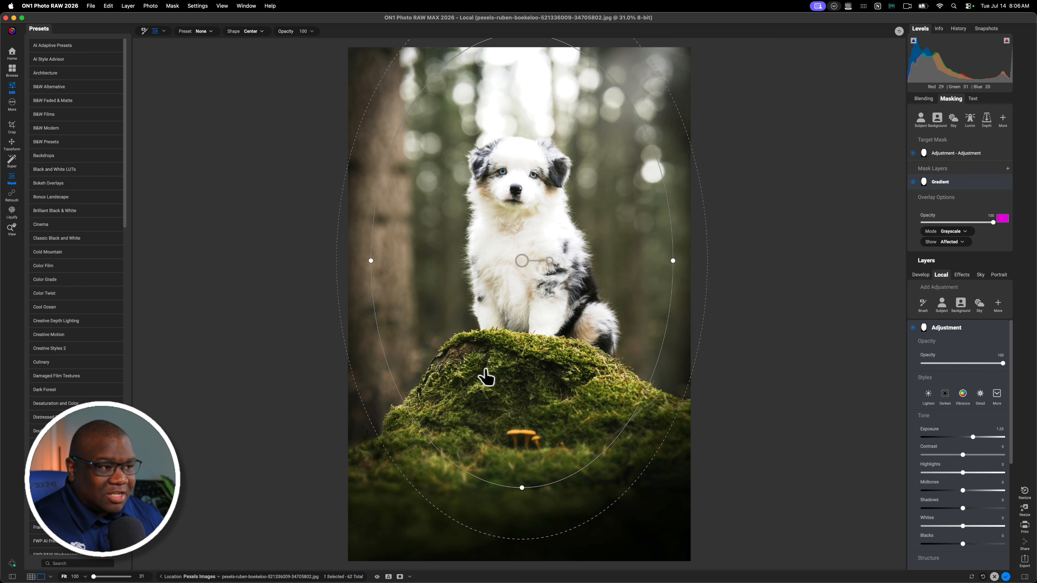
# Shrink the radial mask around the puppy, widen its outer feather, and nudge it slightly up
pyautogui.moveTo(454, 470); pyautogui.dragTo(477, 361)
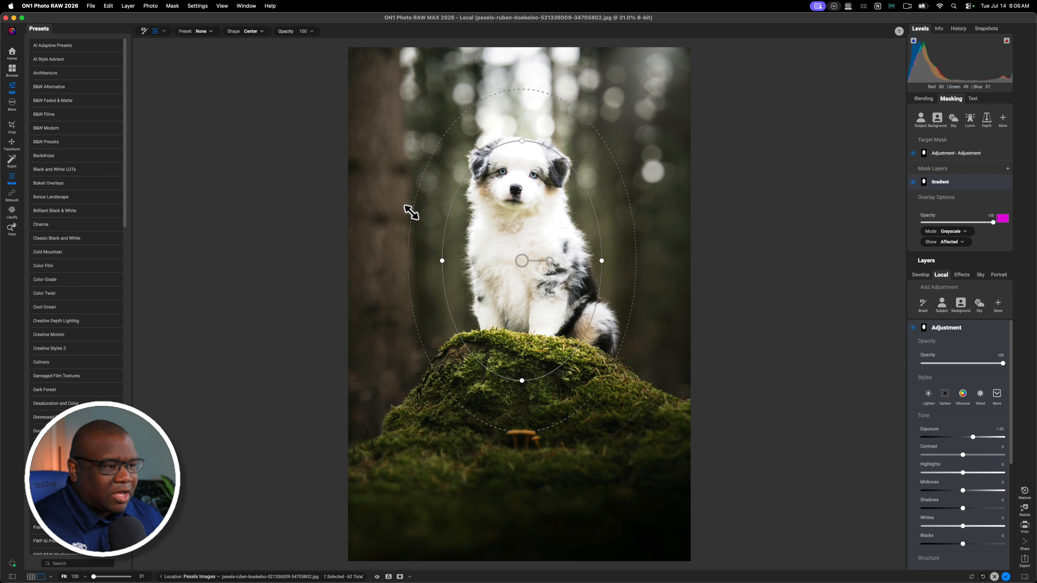
pyautogui.moveTo(411, 212); pyautogui.dragTo(379, 170)
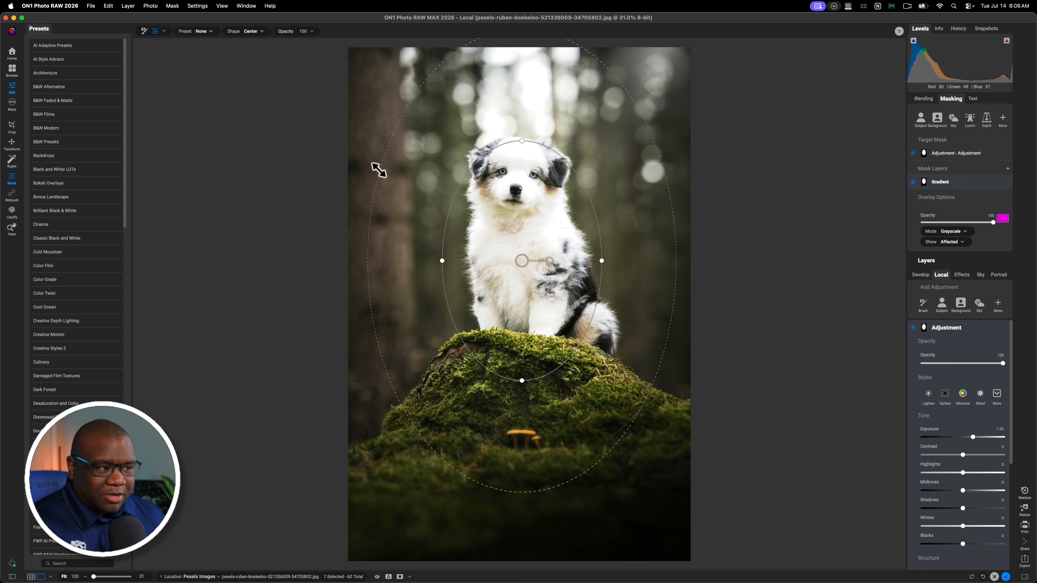
pyautogui.moveTo(523, 262); pyautogui.dragTo(528, 251)
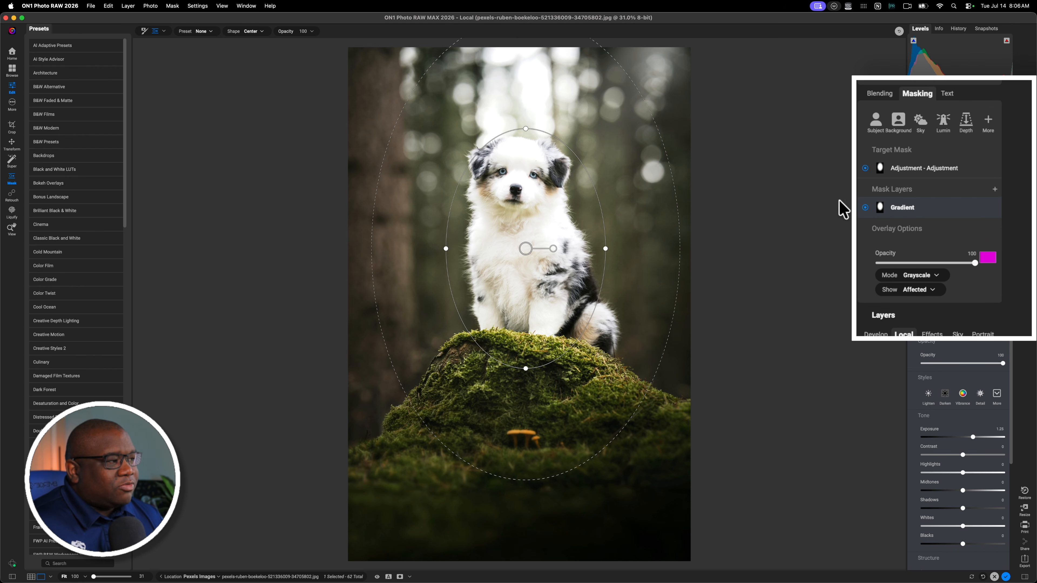
# Add a Subject mask layer in Subtract mode to the adjustment's mask
pyautogui.click(913, 97)
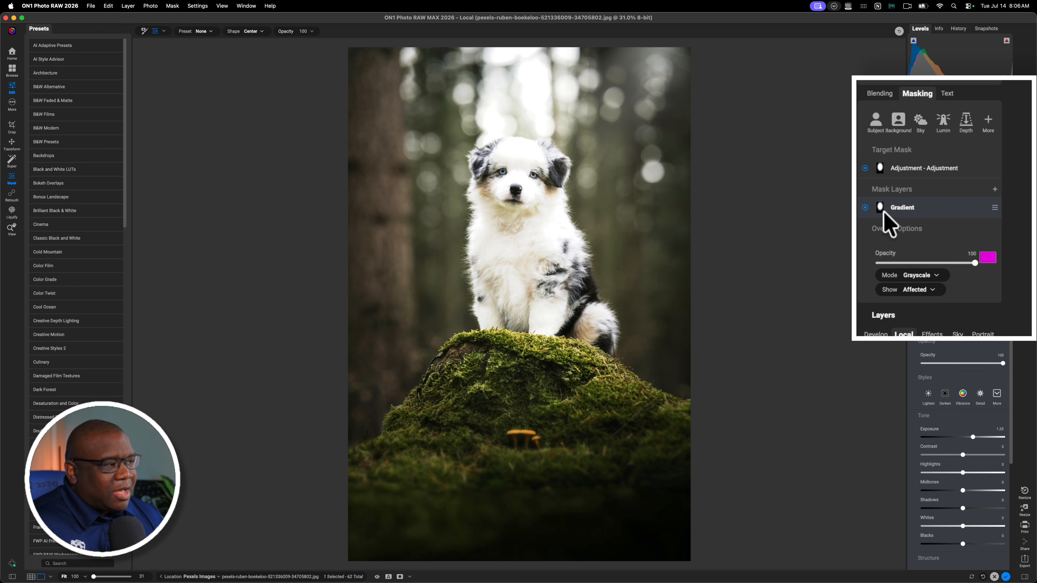
pyautogui.click(892, 189)
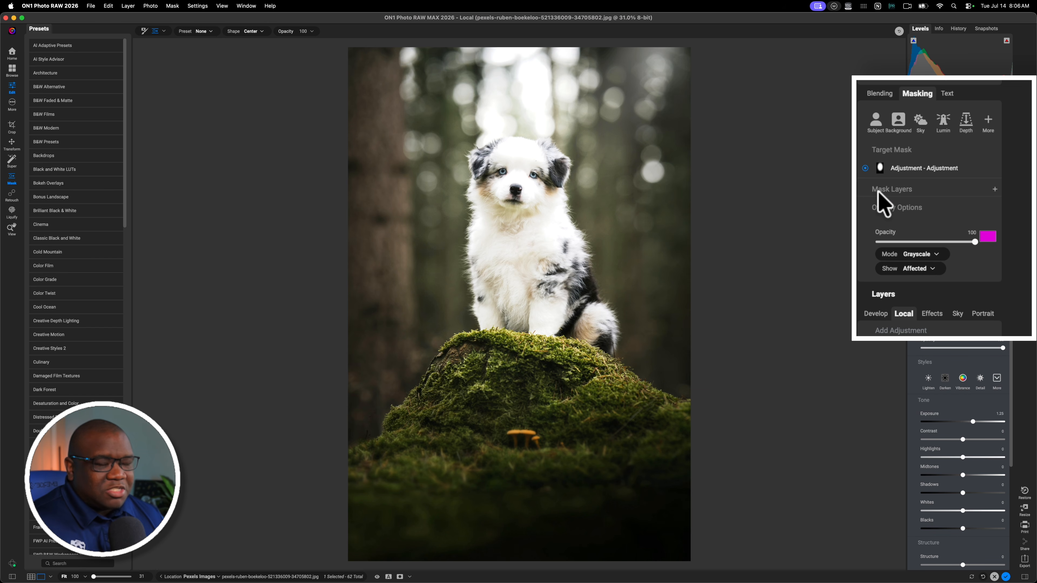
pyautogui.click(888, 192)
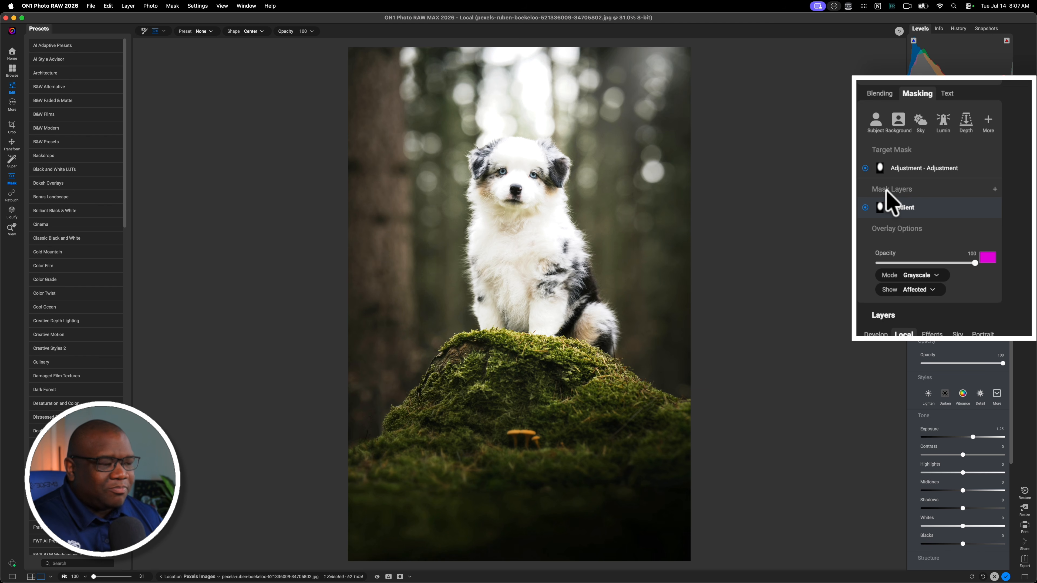
pyautogui.click(995, 189)
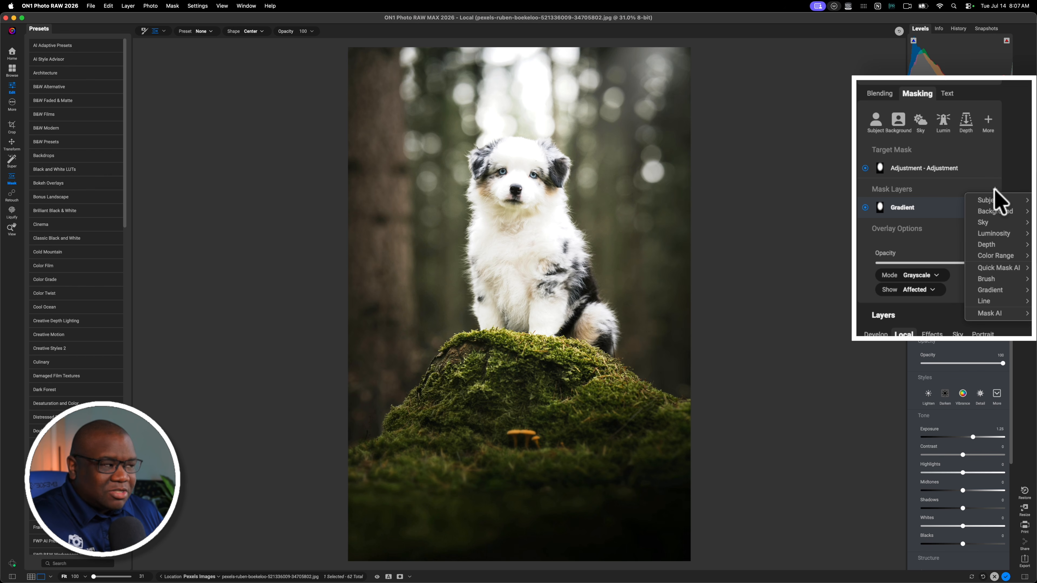
pyautogui.moveTo(1001, 203)
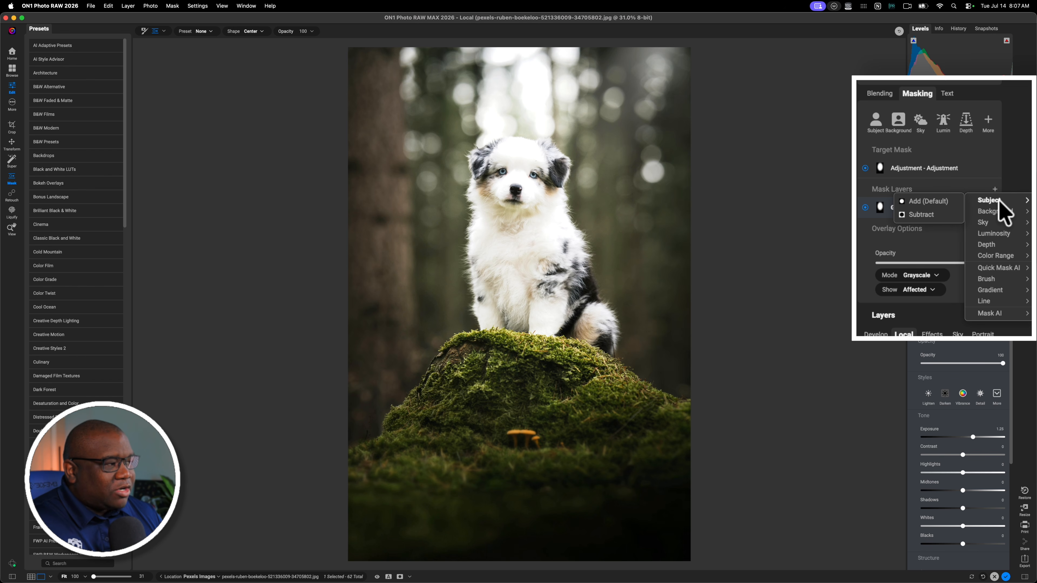
pyautogui.click(921, 215)
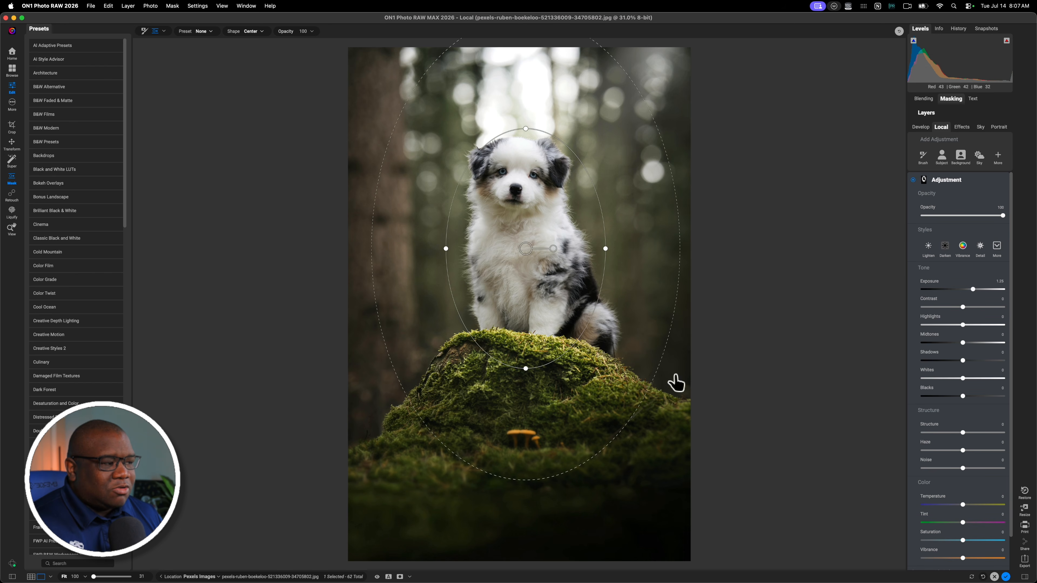
# Raise the exposure to 3.3 and move the radial mask up around the puppy, checking the mask view
pyautogui.moveTo(973, 288); pyautogui.dragTo(989, 289)
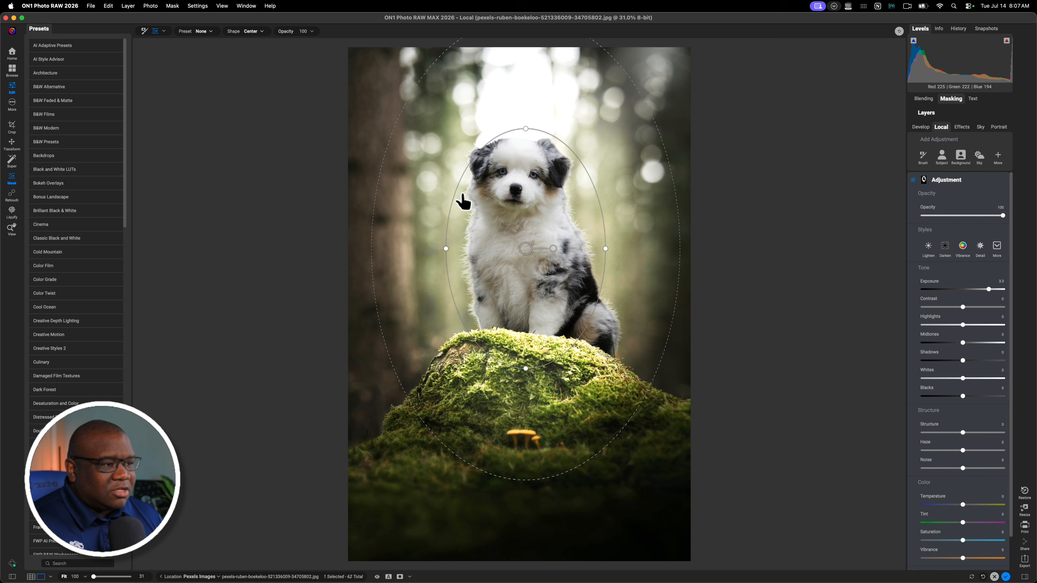
pyautogui.moveTo(528, 256); pyautogui.dragTo(507, 233)
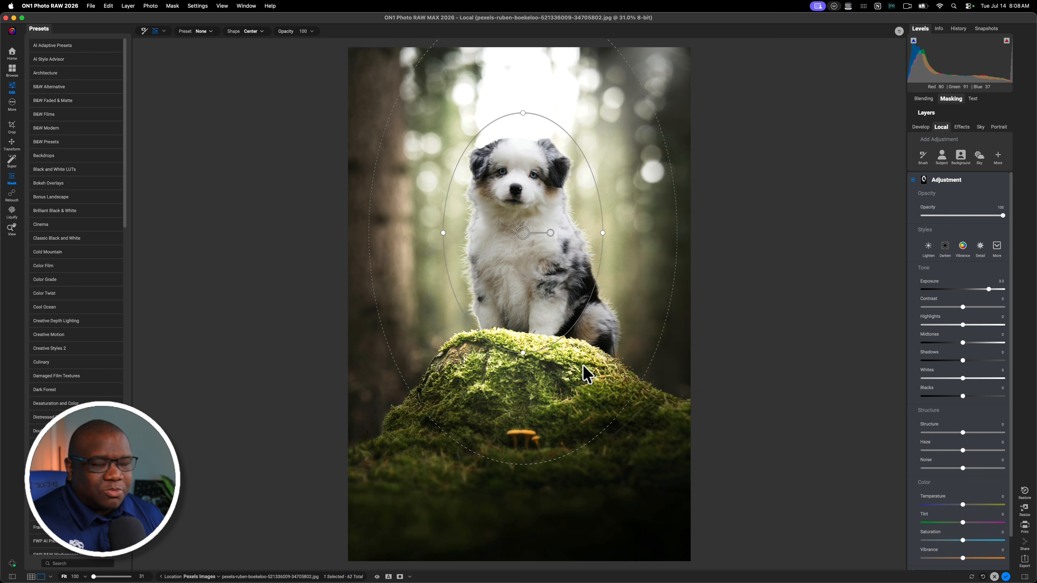
pyautogui.press('super+m')
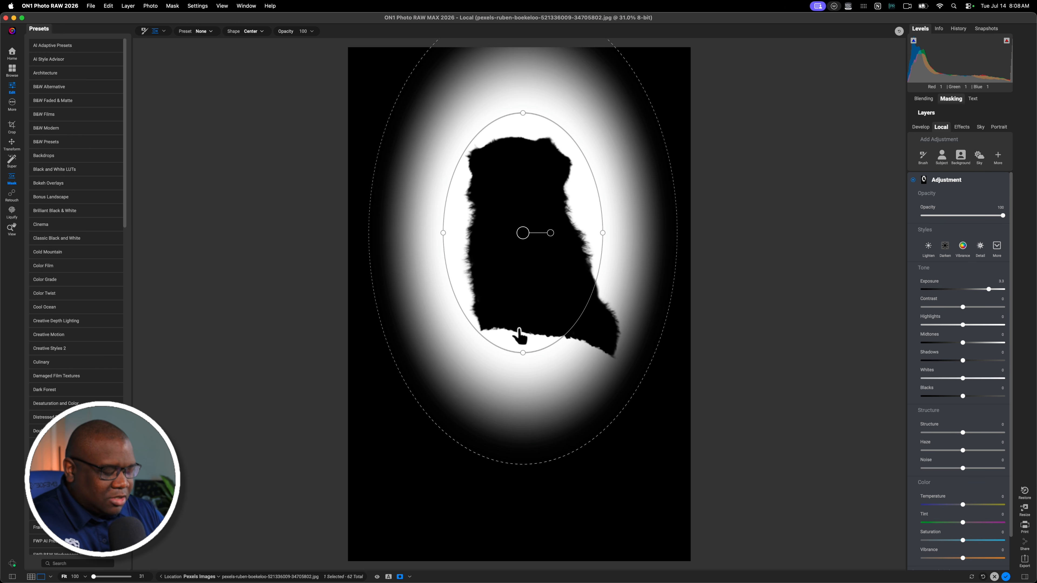
pyautogui.press('super+m')
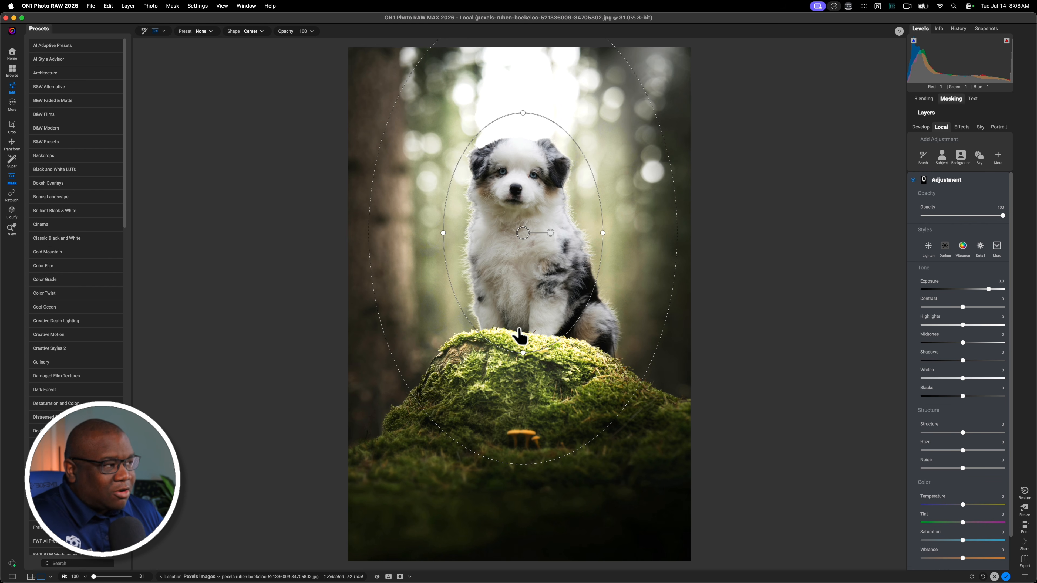
# Add a Quick Mask AI mask layer in Subtract mode
pyautogui.click(951, 99)
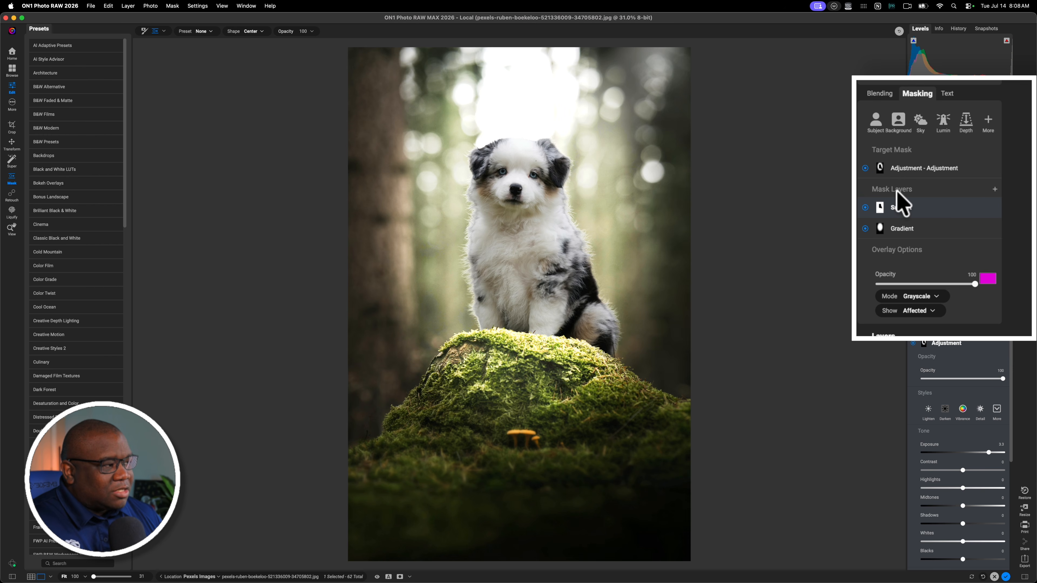
pyautogui.click(995, 189)
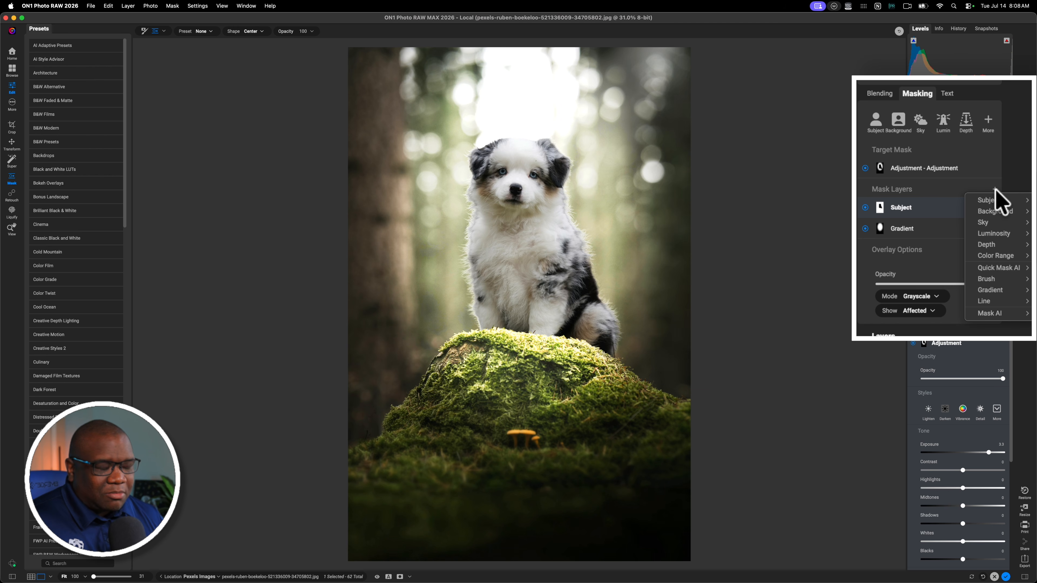
pyautogui.moveTo(994, 267)
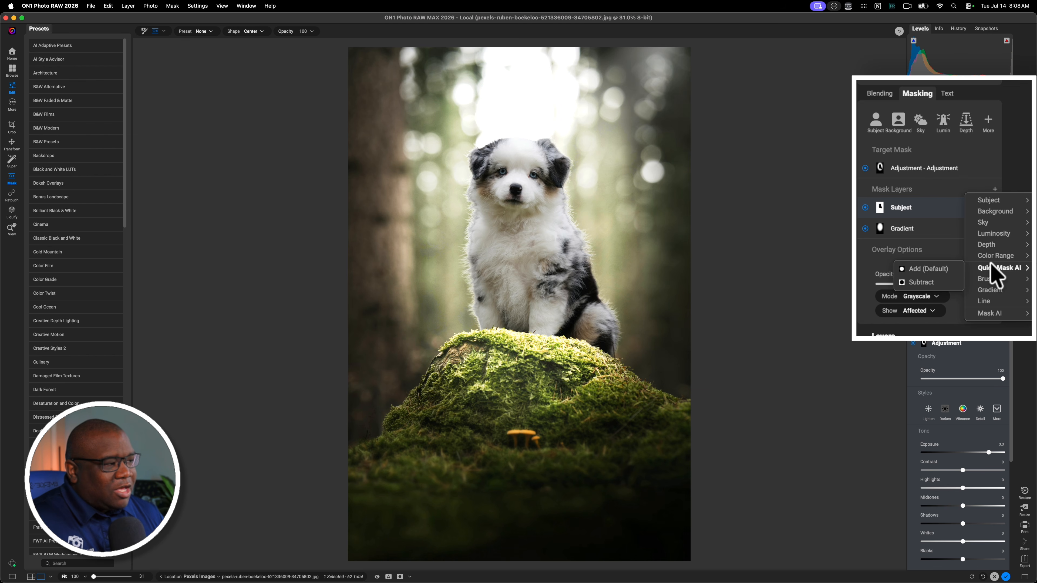
pyautogui.click(915, 282)
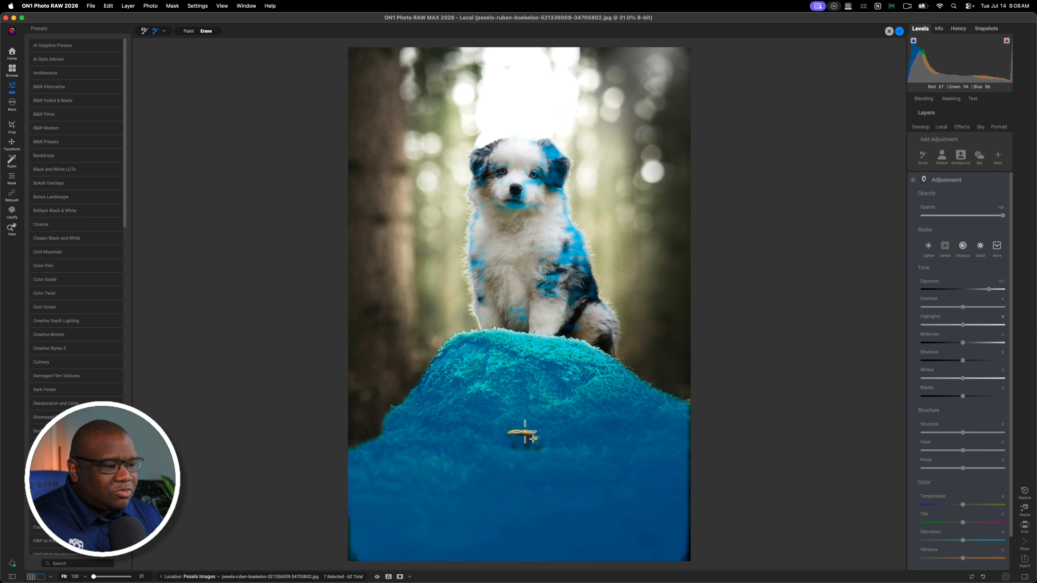
# Mark the mossy rock as the area to subtract with Quick Mask AI and apply the mask
pyautogui.keyDown('alt'); pyautogui.click(522, 376); pyautogui.keyUp('alt')
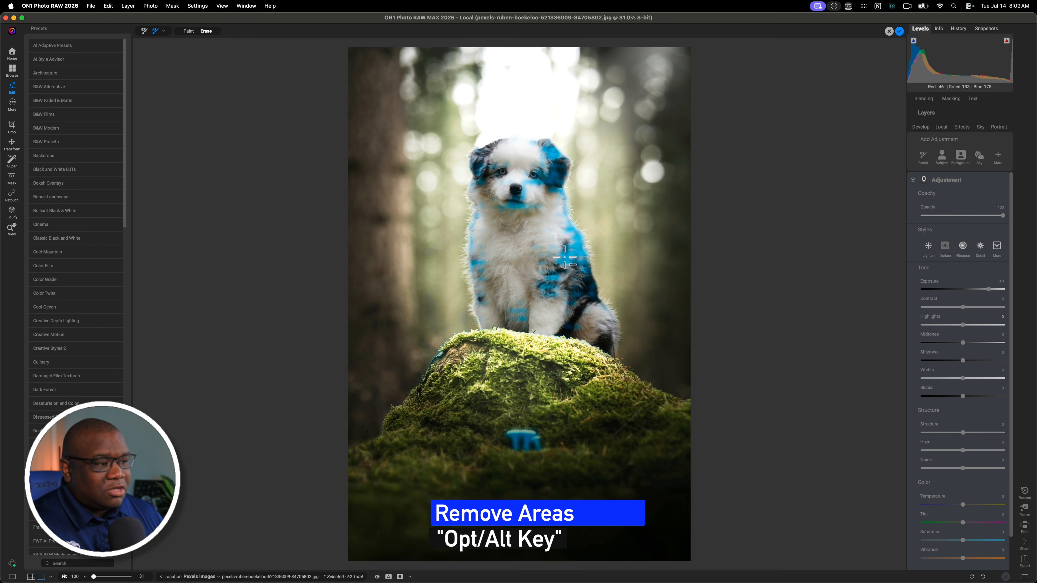
pyautogui.press('super+z')
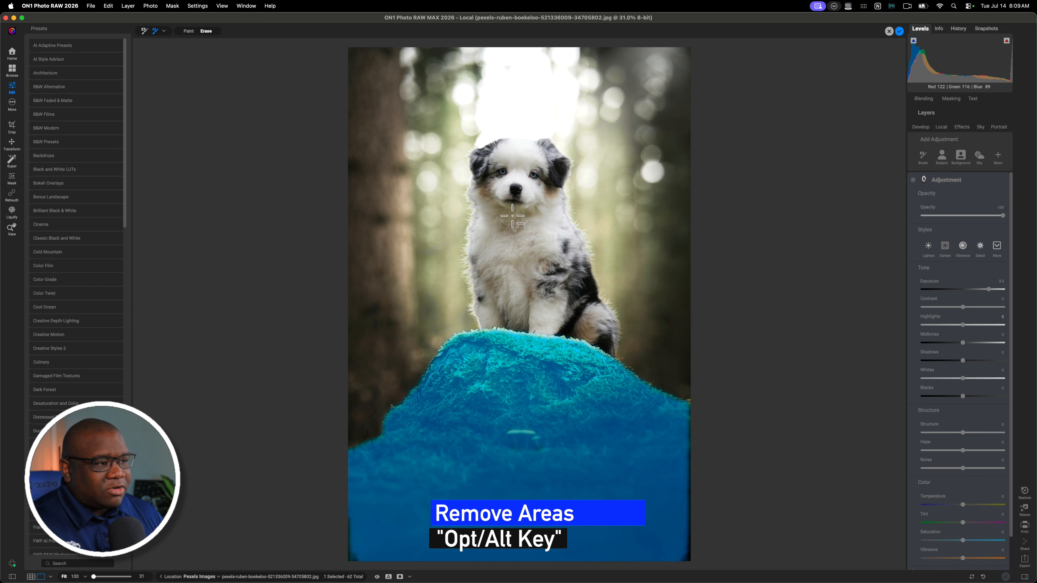
pyautogui.keyDown('alt'); pyautogui.click(523, 206); pyautogui.keyUp('alt')
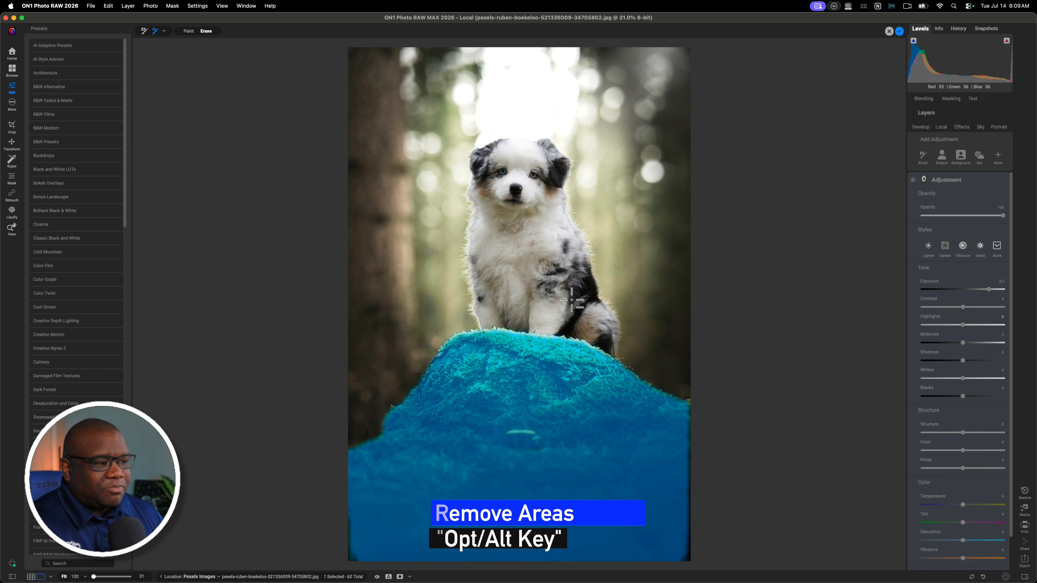
pyautogui.press('super+z')
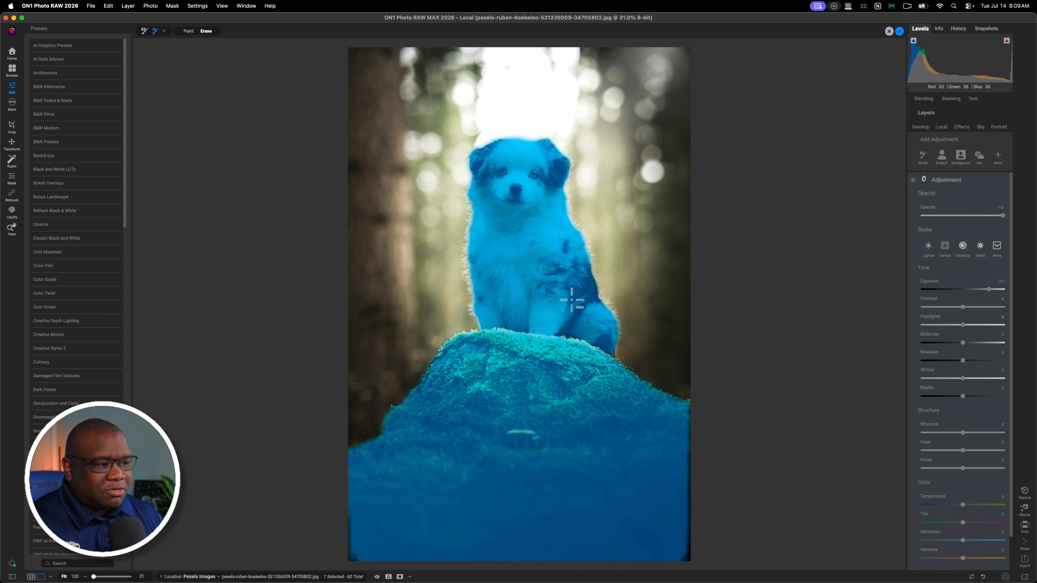
pyautogui.press('super+shift+z')
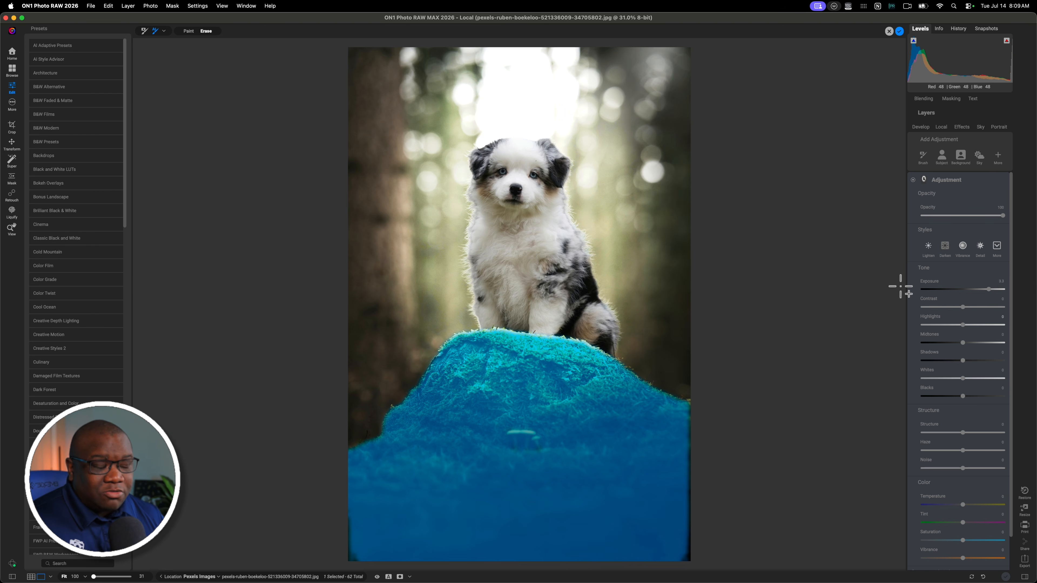
pyautogui.click(899, 31)
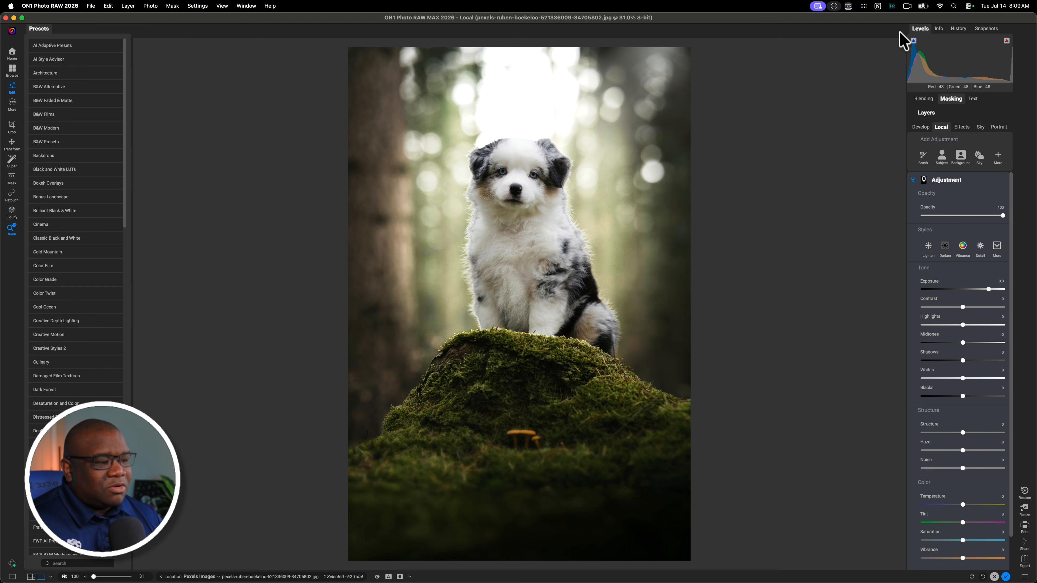
# Display the mask overlay and review the adjustment's mask layers
pyautogui.press('o')
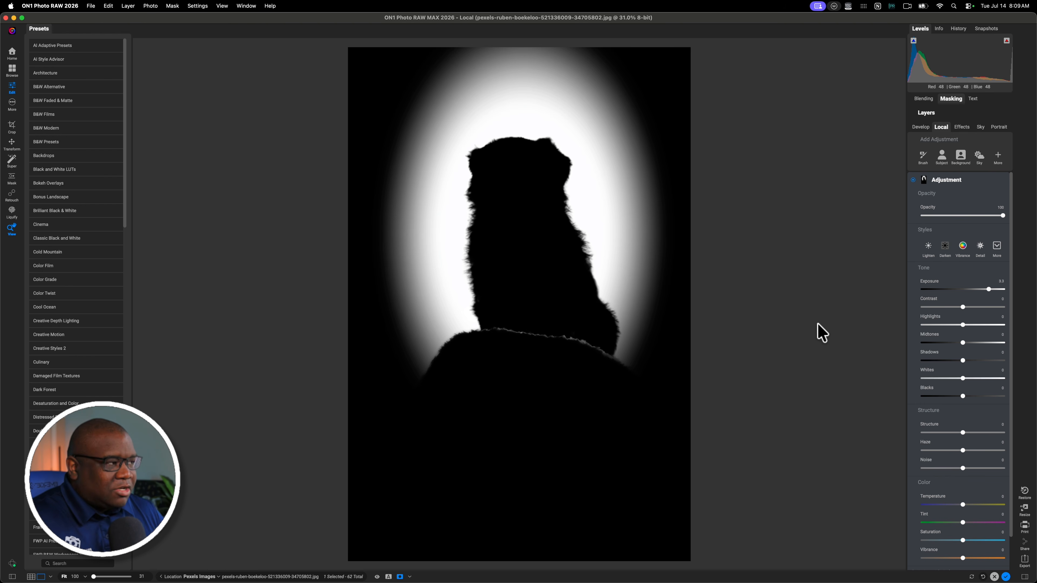
pyautogui.click(950, 99)
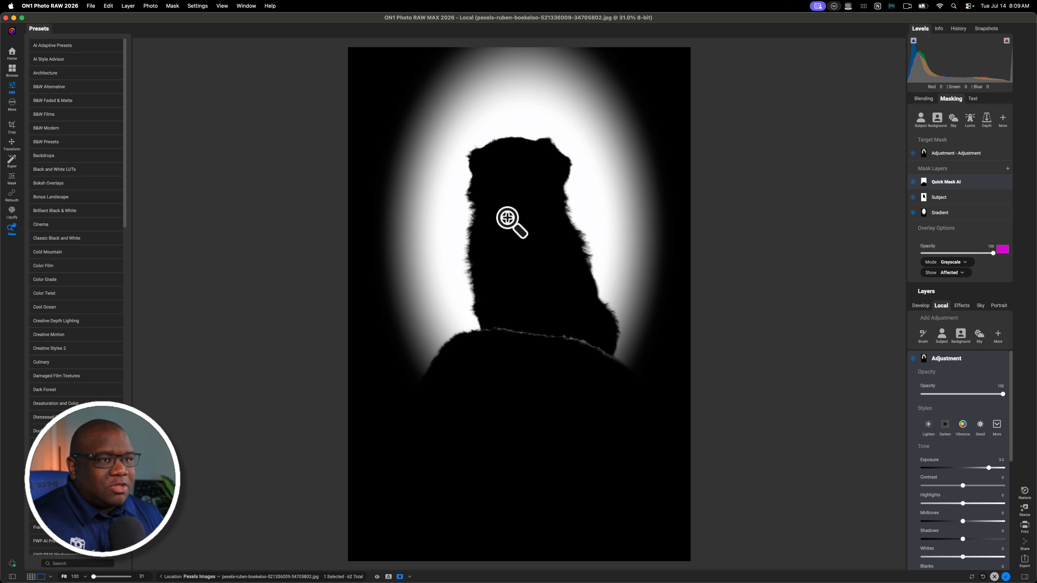
# With the Gradient Mask tool active, nudge the radial mask slightly upward over the puppy
pyautogui.press('m')
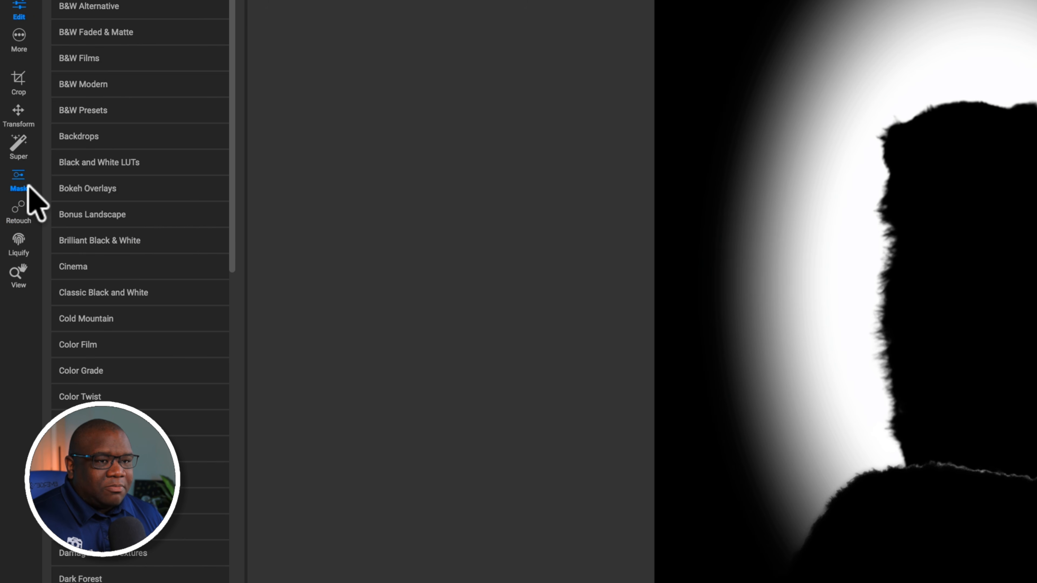
pyautogui.moveTo(29, 186)
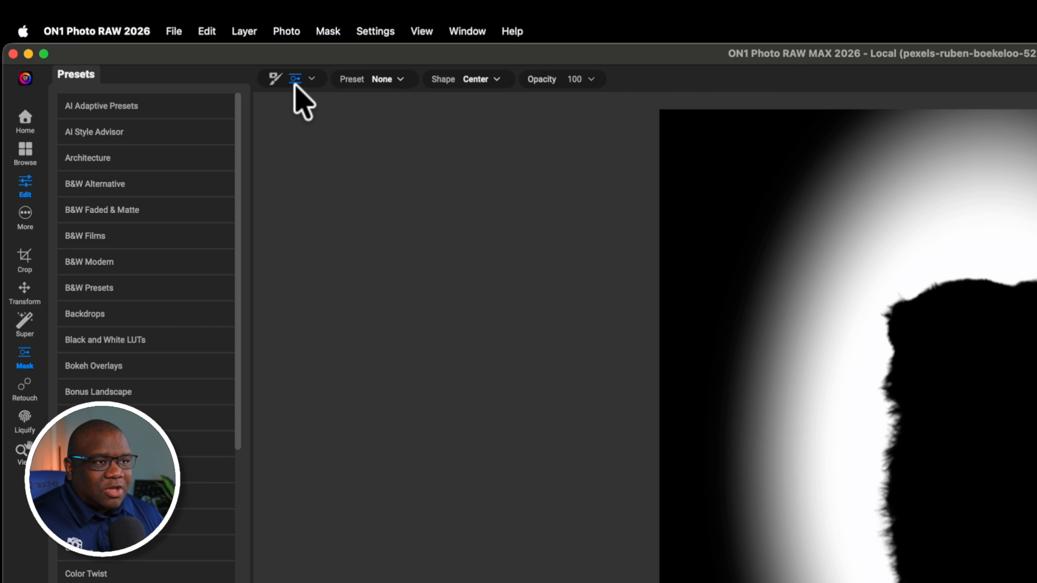
pyautogui.moveTo(294, 84)
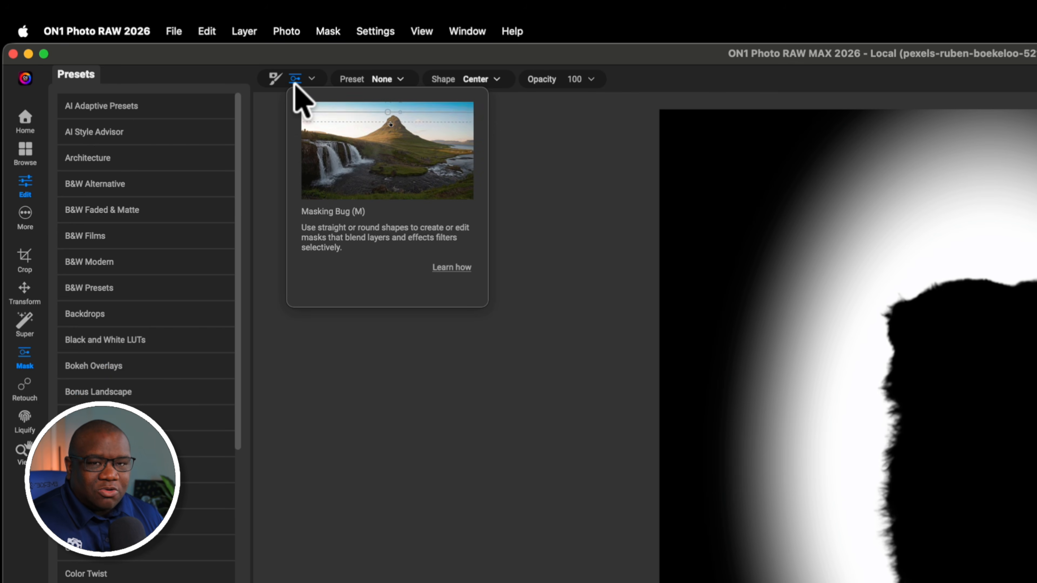
pyautogui.click(311, 76)
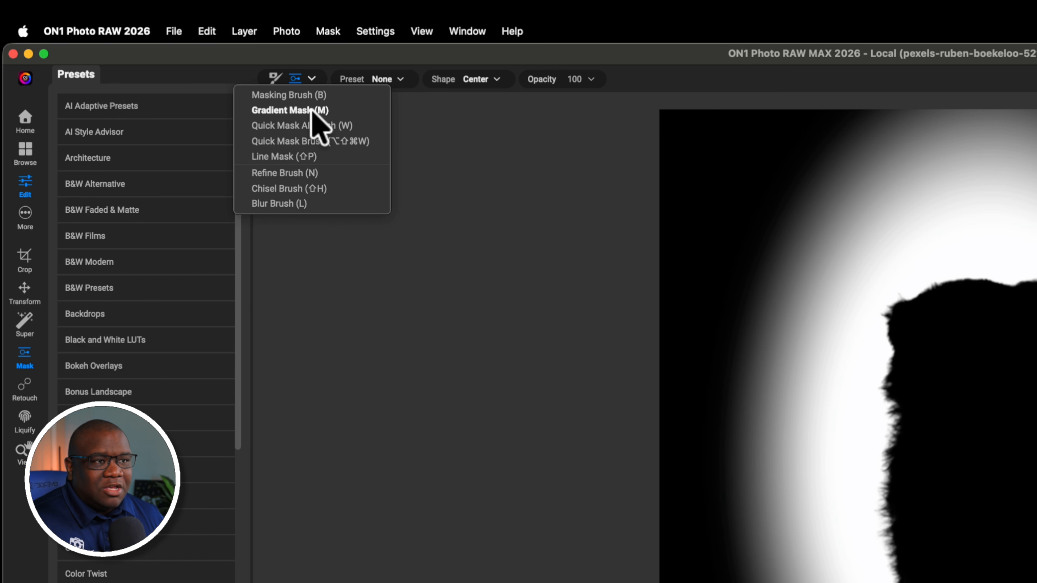
pyautogui.click(476, 217)
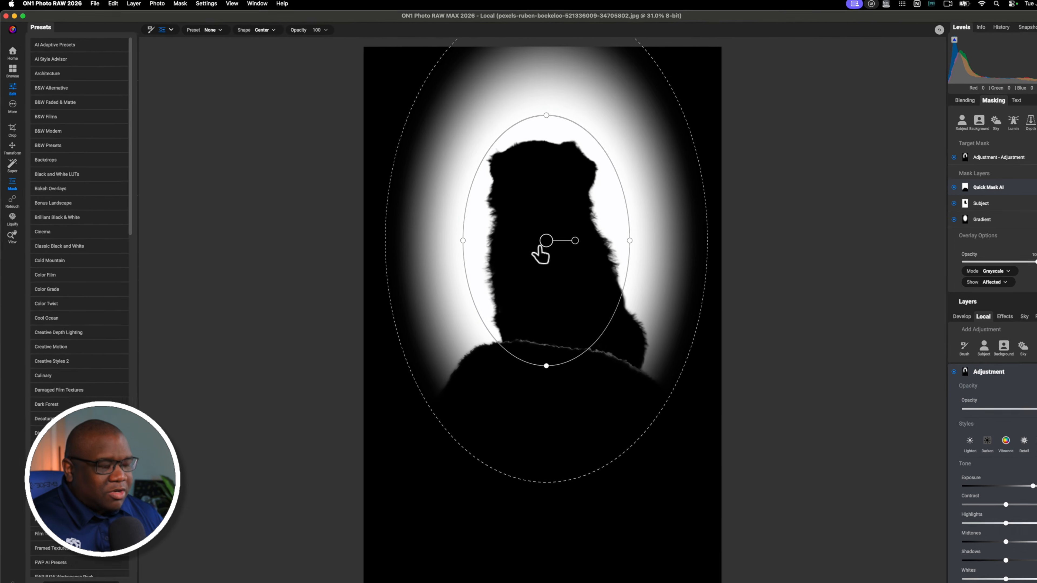
pyautogui.press('o')
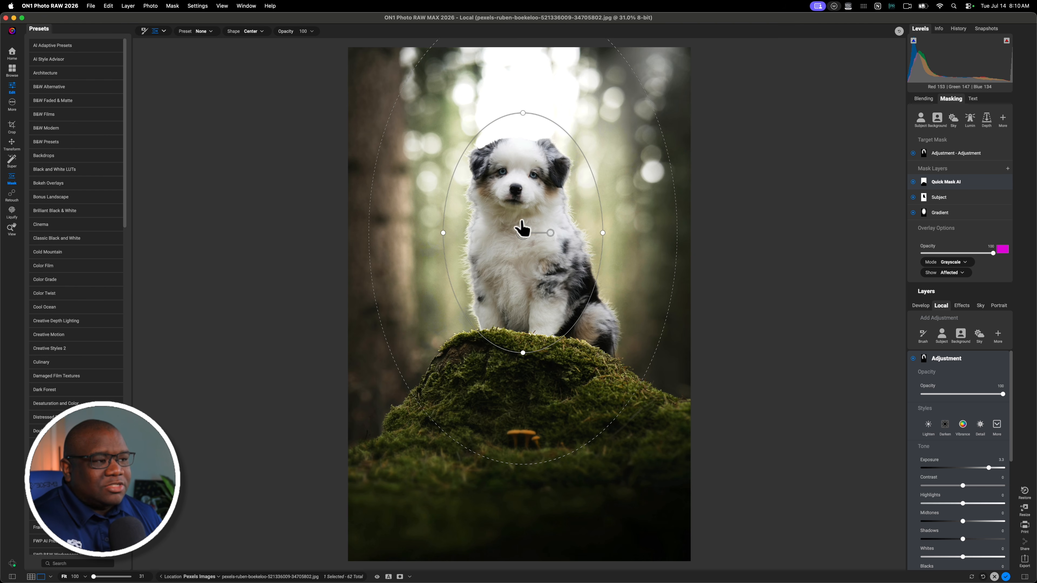
pyautogui.moveTo(523, 239)
pyautogui.mouseDown()
pyautogui.moveTo(556, 241)
pyautogui.moveTo(508, 200)
pyautogui.moveTo(461, 243)
pyautogui.moveTo(546, 248)
pyautogui.moveTo(525, 226)
pyautogui.mouseUp()
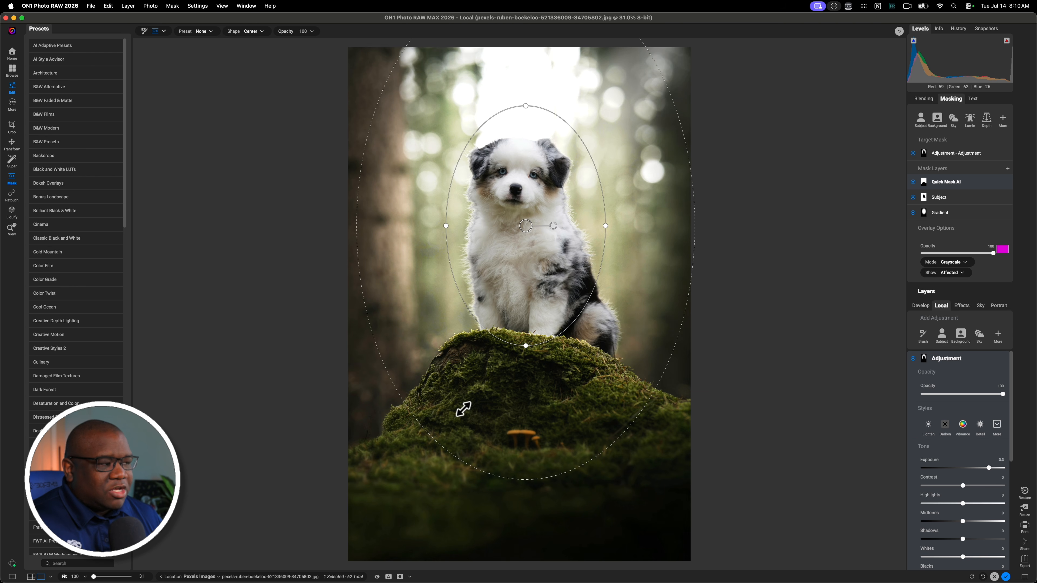
# Warm the adjustment's temperature slightly
pyautogui.click(951, 99)
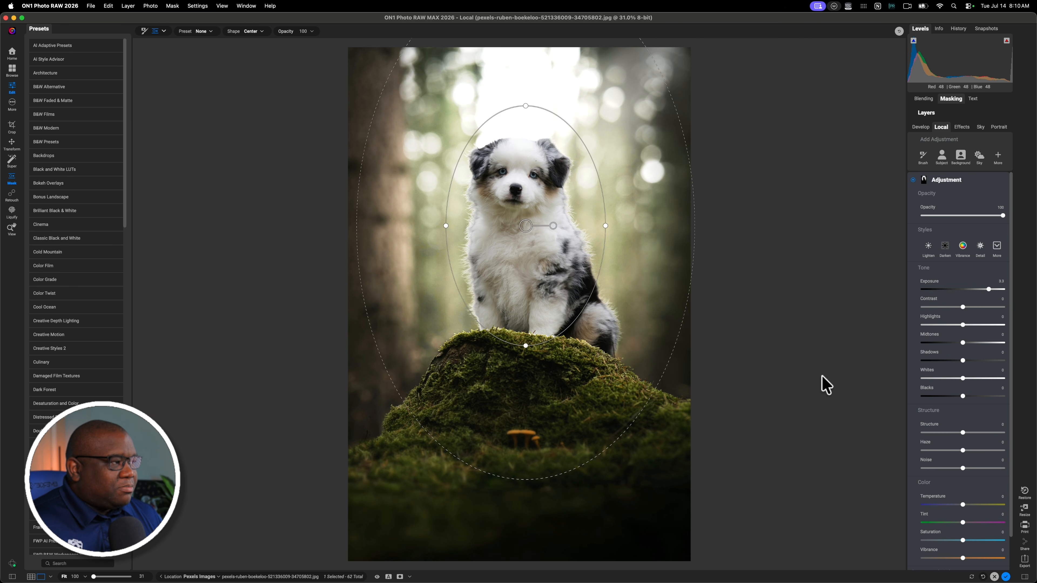
pyautogui.moveTo(963, 505); pyautogui.dragTo(966, 505)
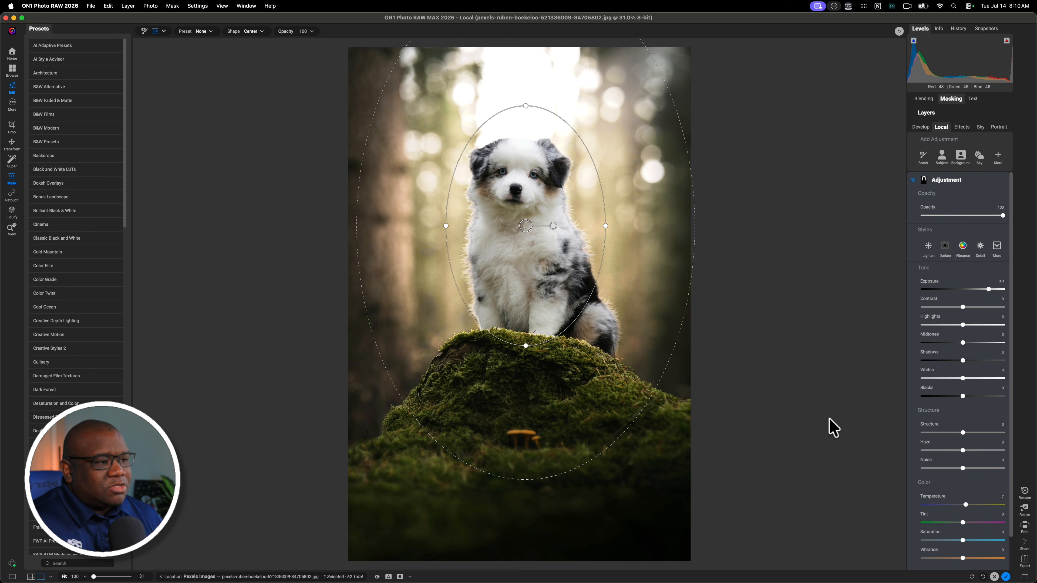